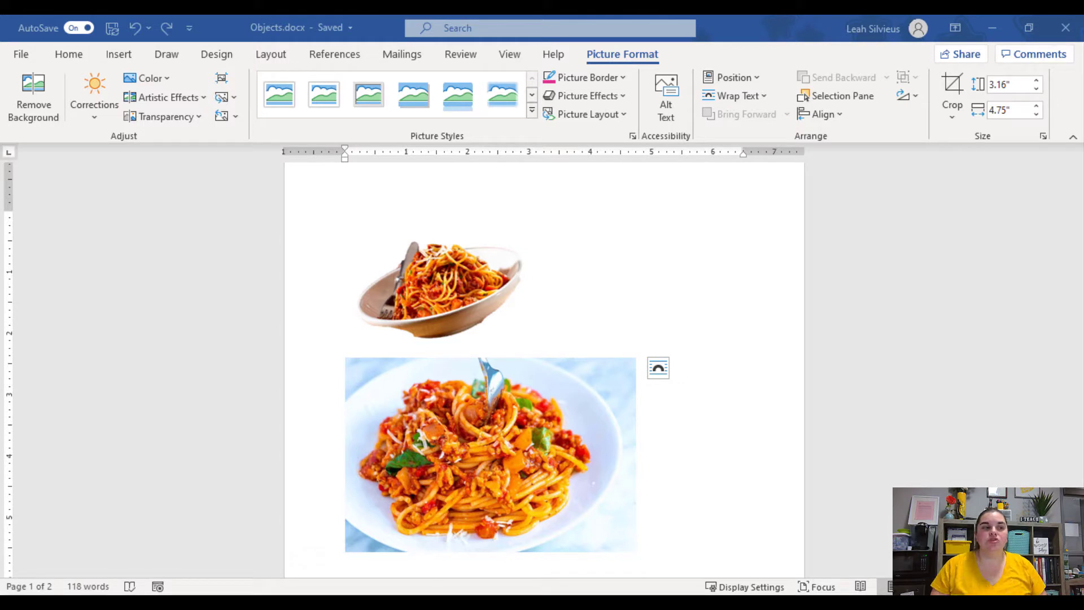
- Select the large spaghetti picture and give it a green outline from the standard colors
click(588, 416)
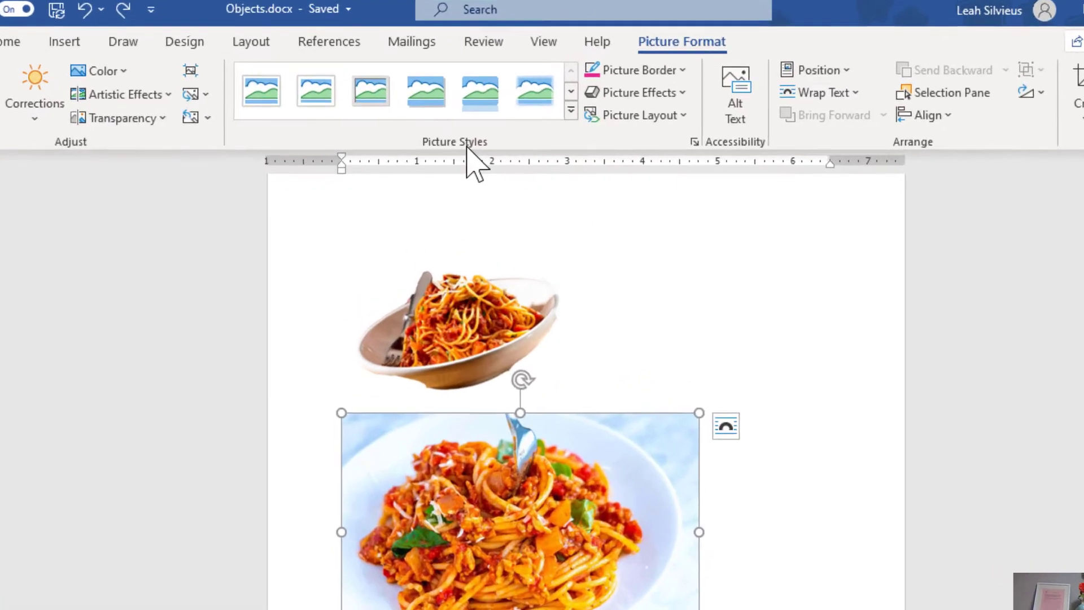
key(ctrl)
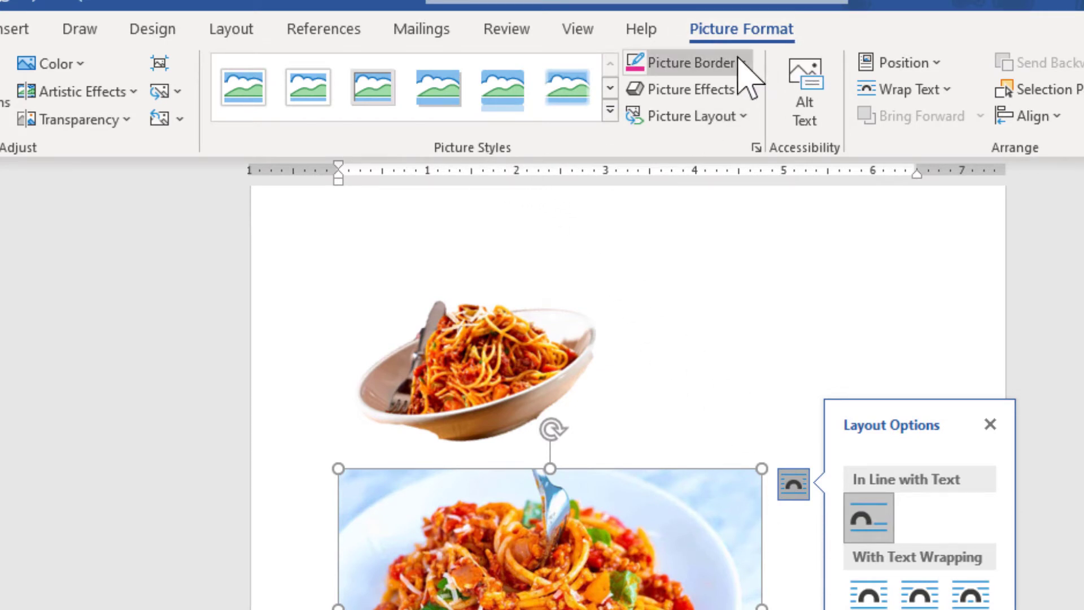
click(738, 59)
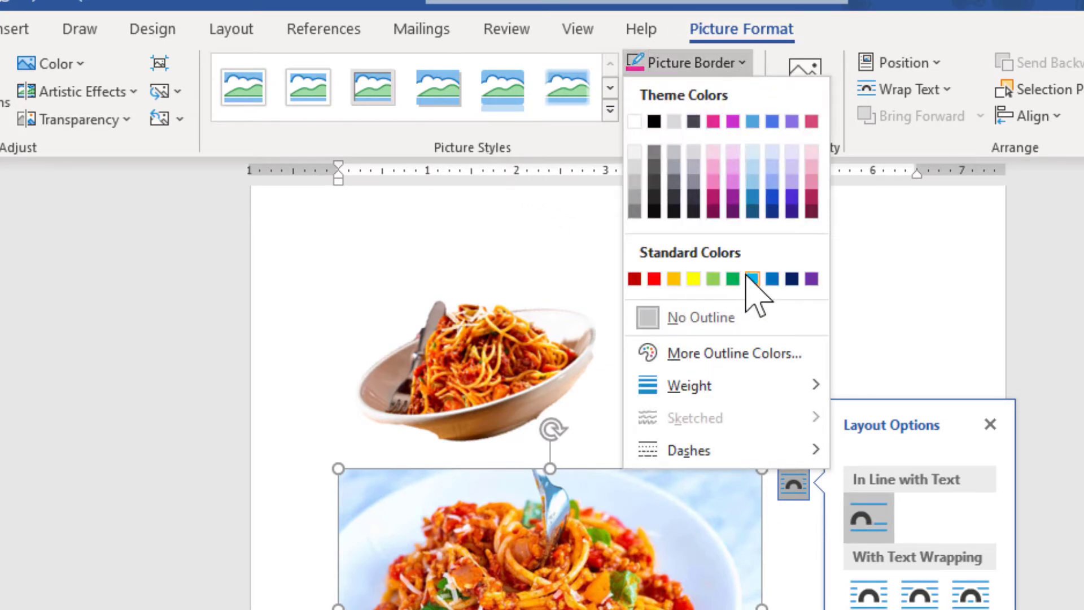
click(733, 278)
- Apply the fourth bevel in the first row of the bevel effects to the large spaghetti picture
click(723, 92)
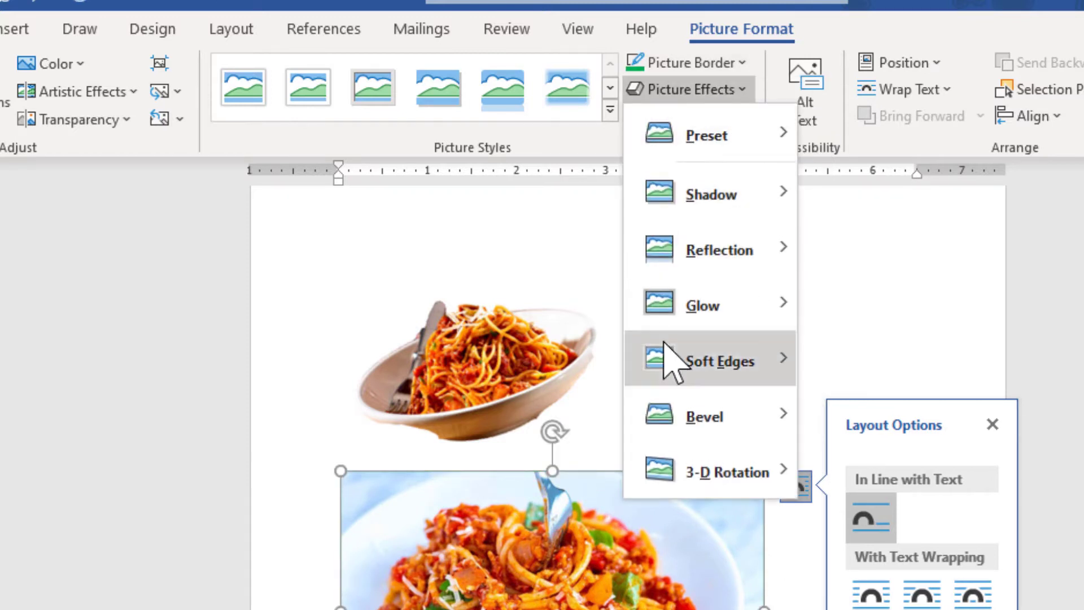
mouse_move(776, 364)
mouse_move(678, 429)
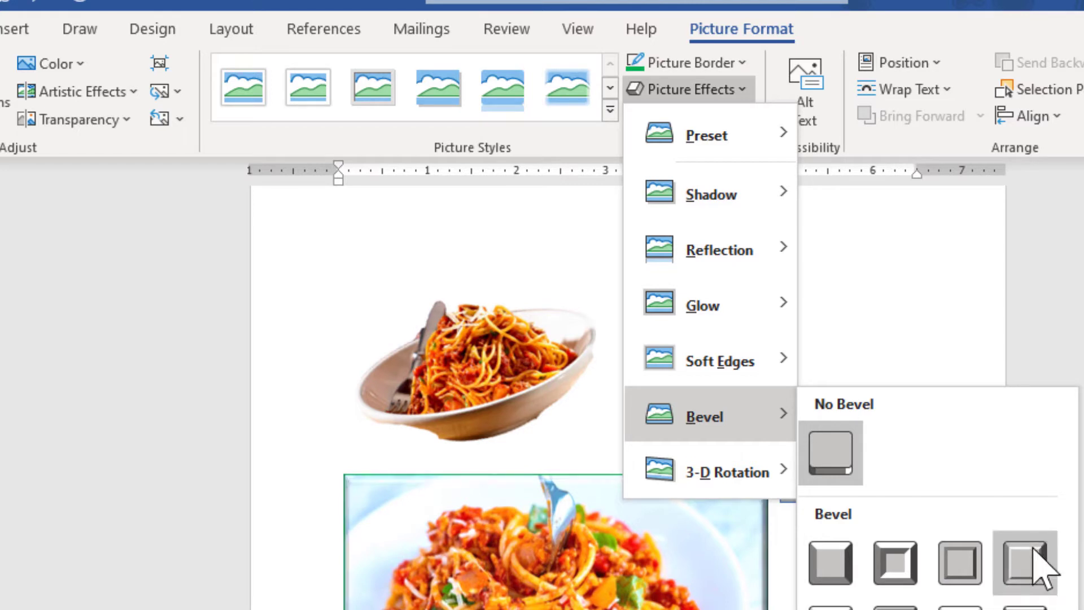
click(1035, 550)
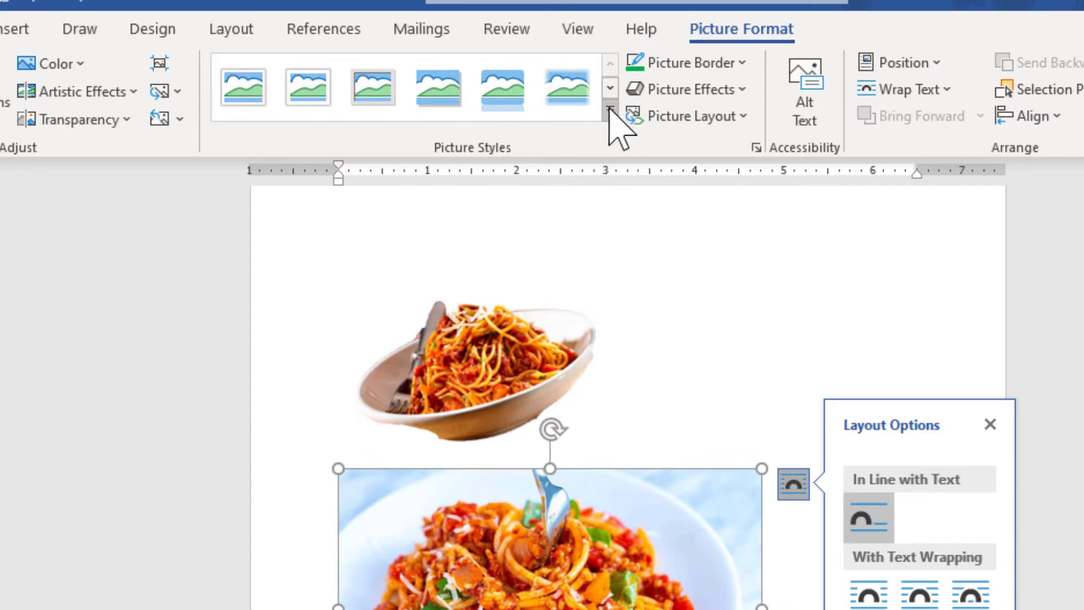
- Apply the Bevel Perspective picture style to the large spaghetti picture
click(609, 106)
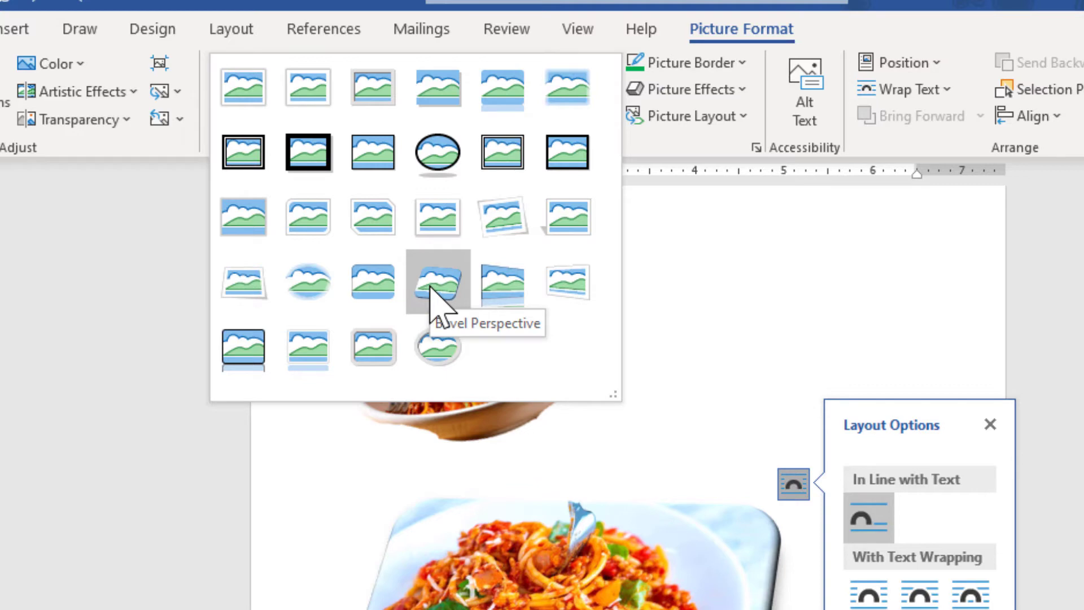
click(430, 287)
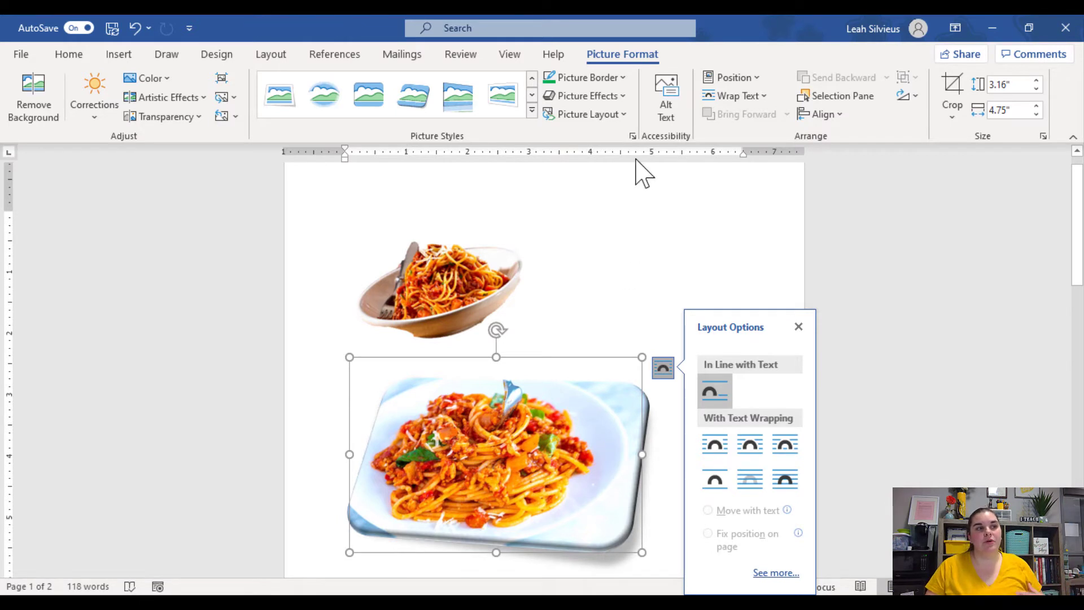
click(606, 115)
click(606, 116)
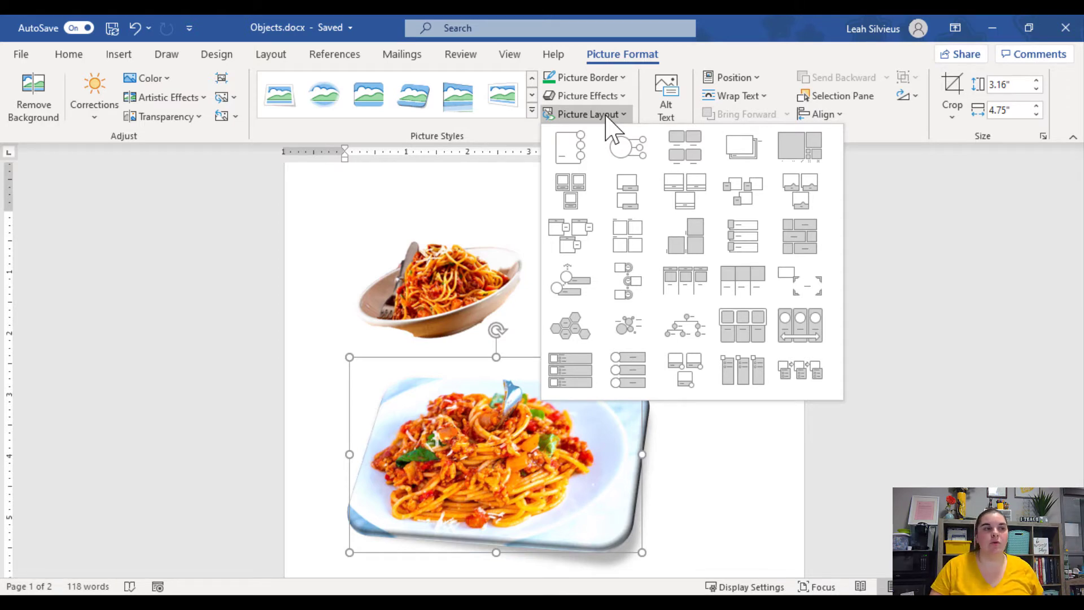
click(609, 115)
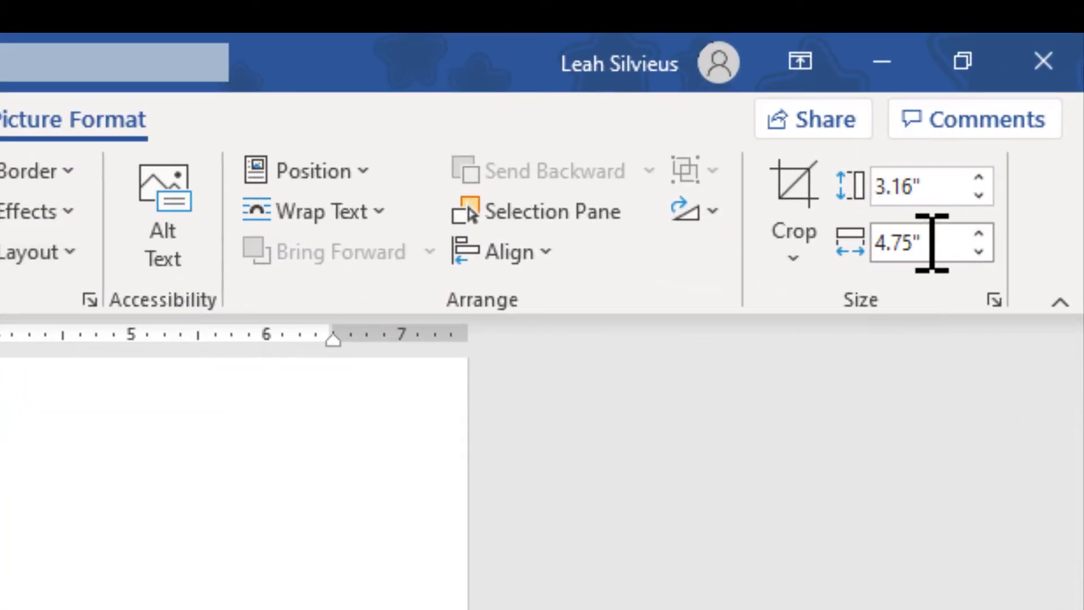
- Set the large spaghetti picture's width to 5 inches
click(931, 243)
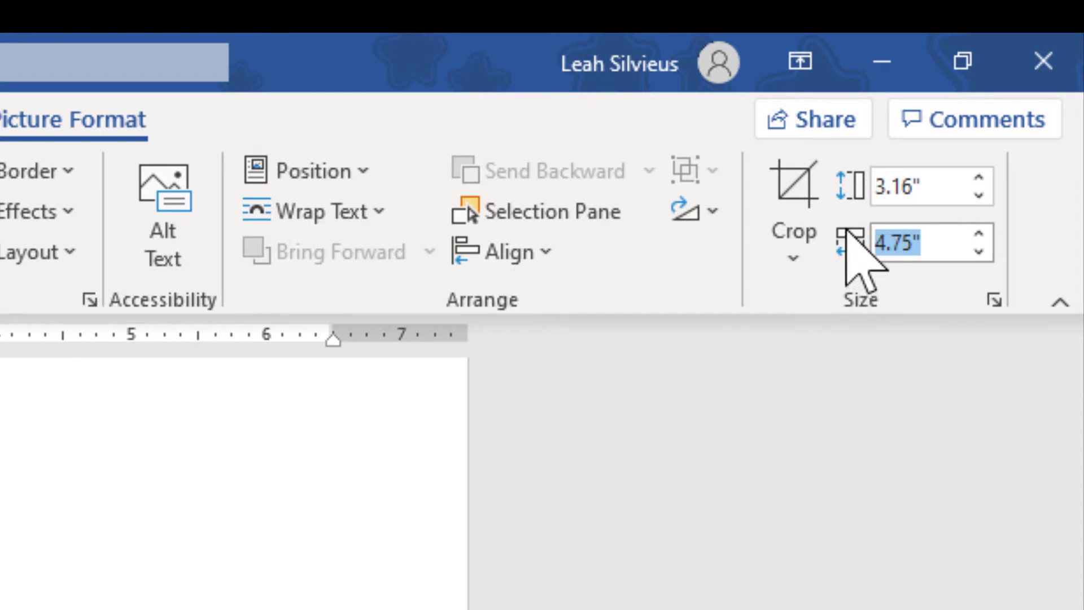
text(5)
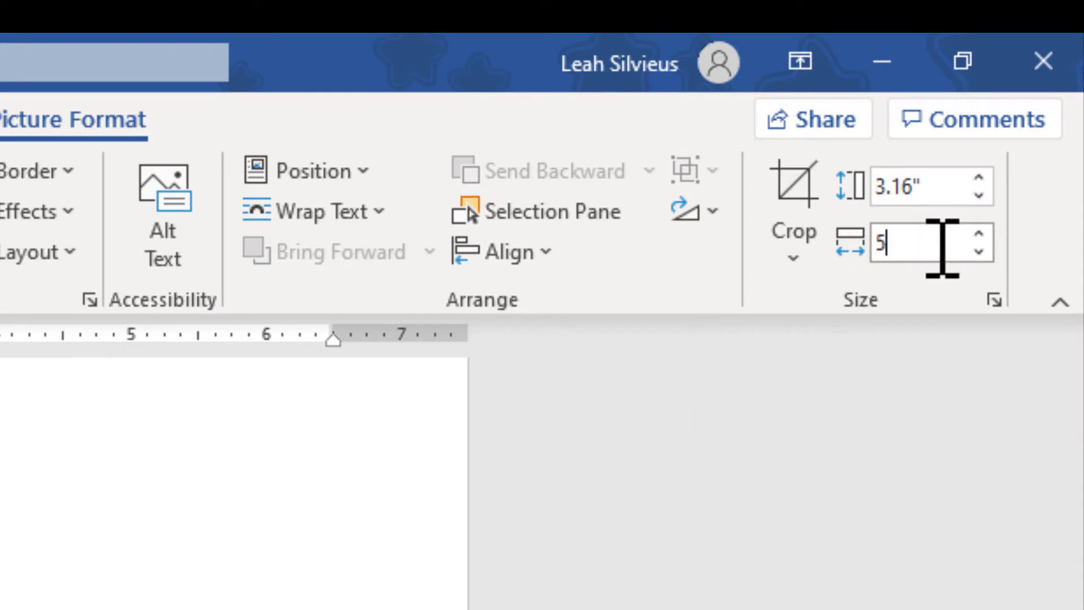
key(Return)
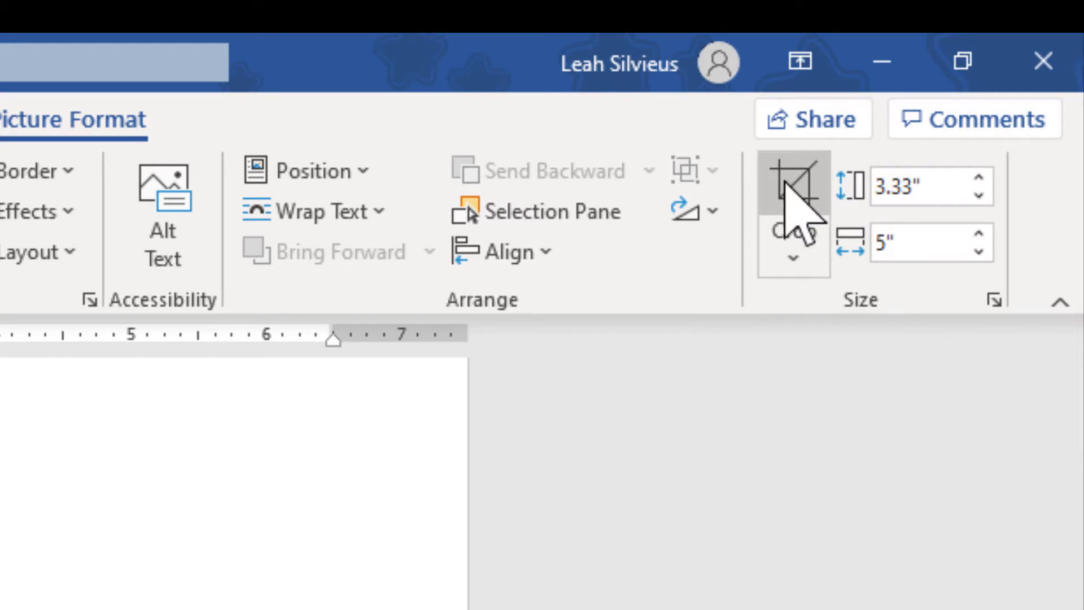
- Crop the large spaghetti picture slightly at its corner to about 3.31 by 4.99 inches
click(780, 190)
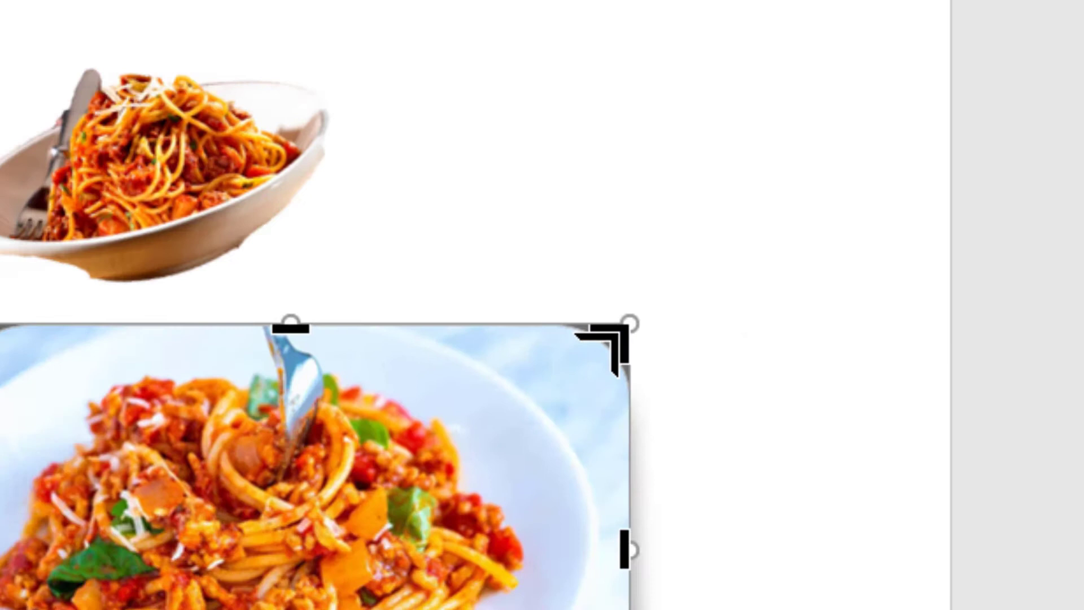
mouse_move(836, 120)
mouse_down()
mouse_move(811, 148)
mouse_move(741, 180)
mouse_move(733, 160)
mouse_move(779, 157)
mouse_move(885, 99)
mouse_move(852, 109)
mouse_up()
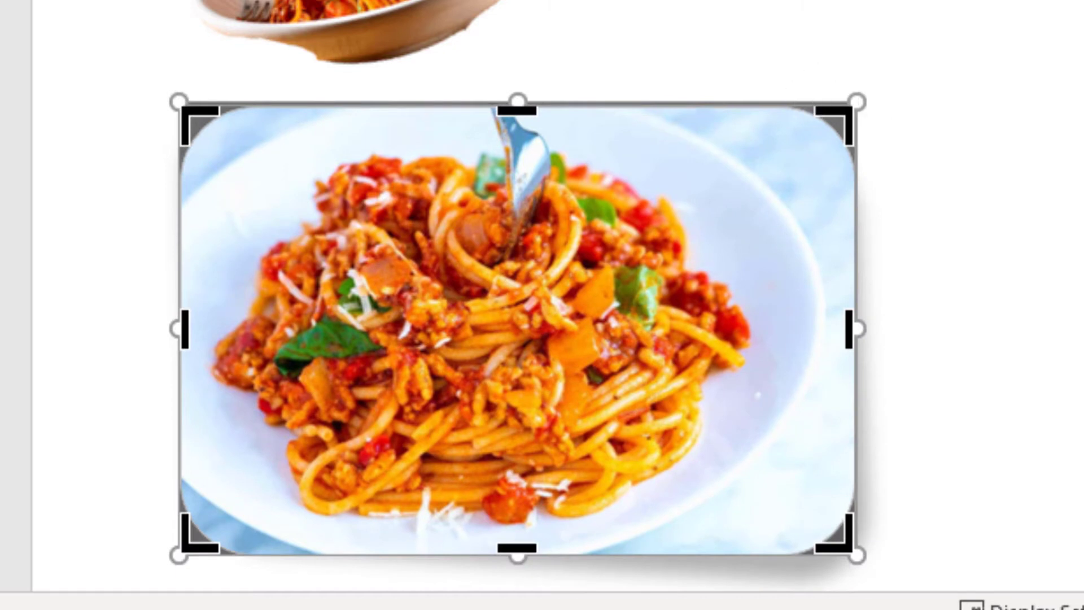
key(Escape)
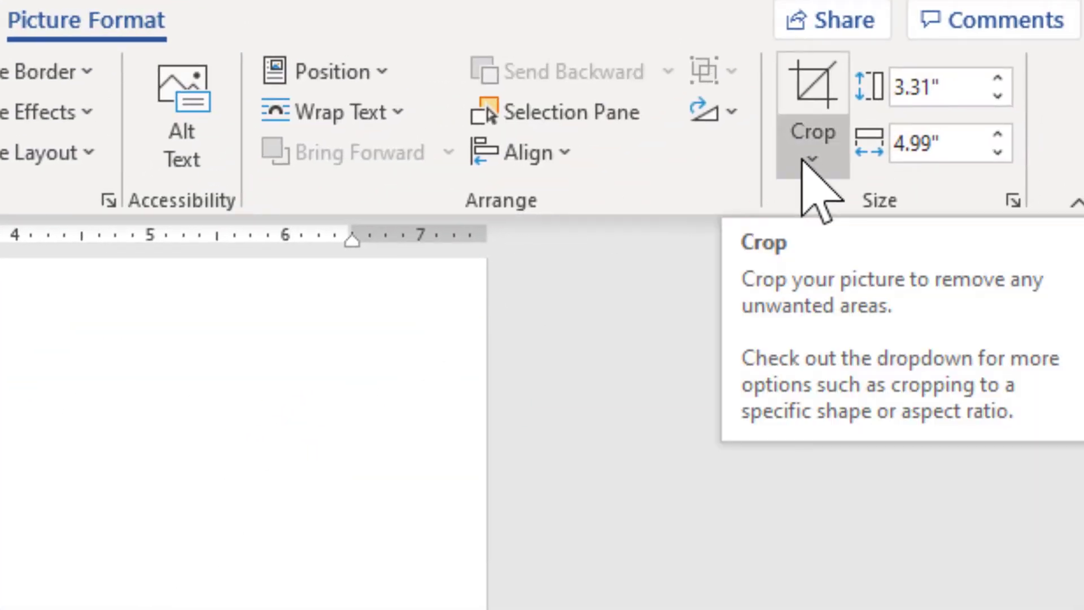
- Crop the large spaghetti picture to the Teardrop basic shape
click(811, 152)
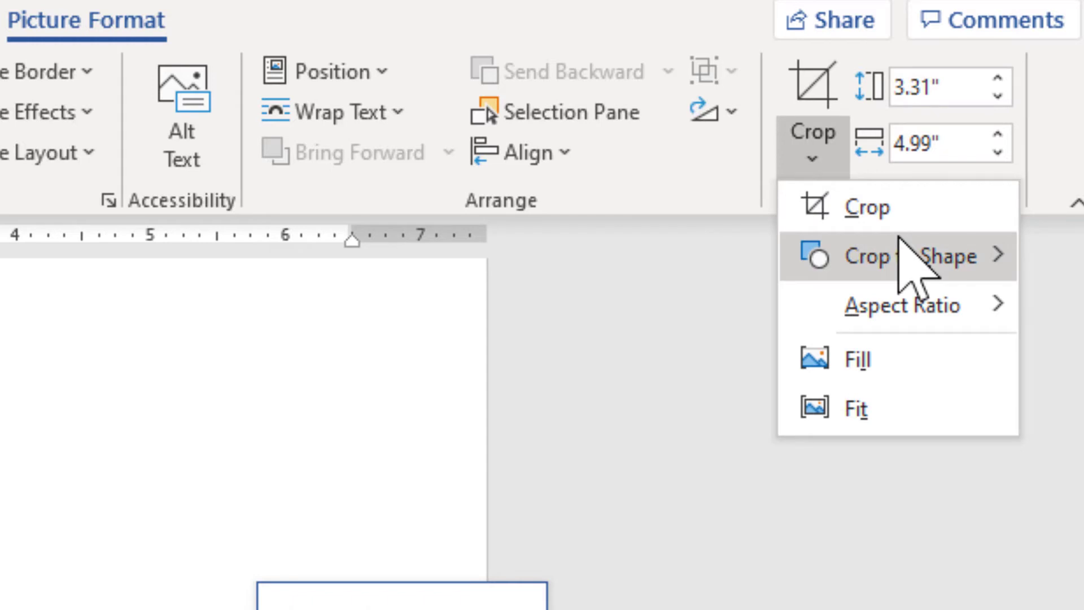
mouse_move(899, 238)
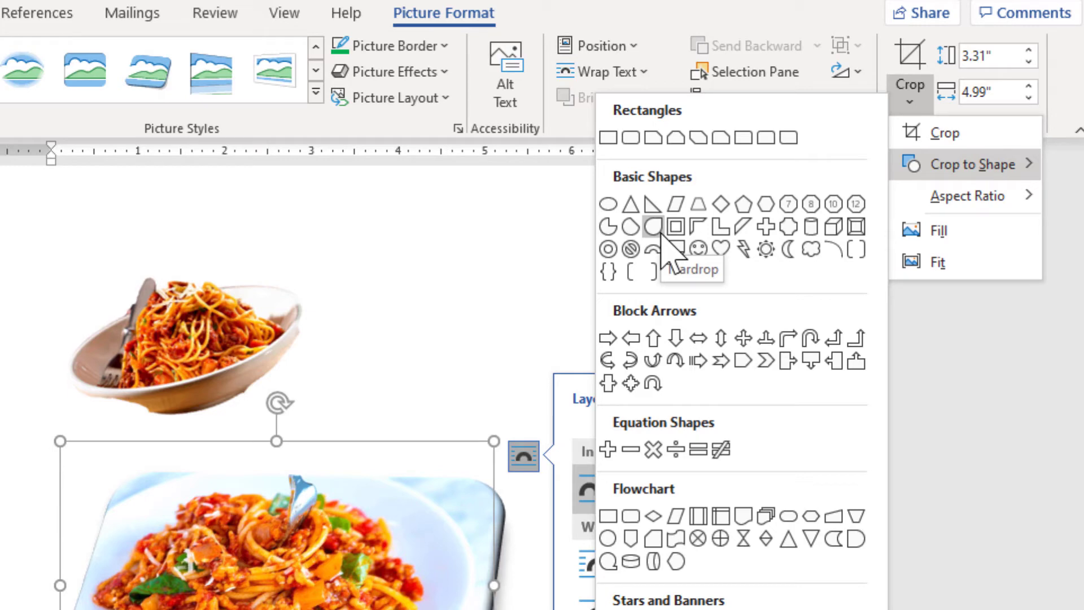
click(655, 227)
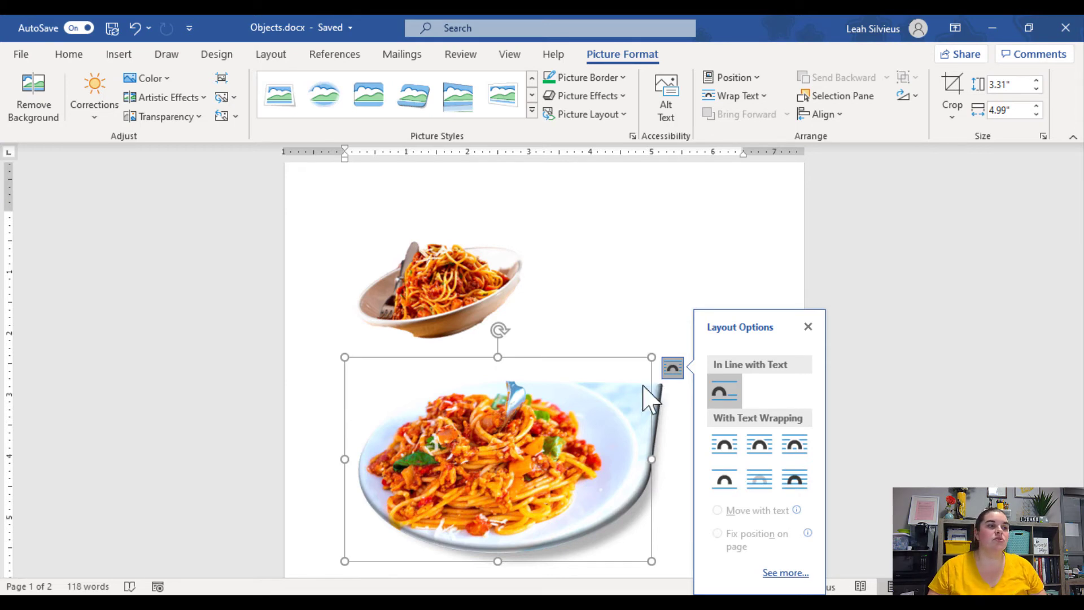
- Try rotating the teardrop picture freehand by about half a turn, and undo the rotation
drag(500, 330, 497, 524)
key(ctrl+z)
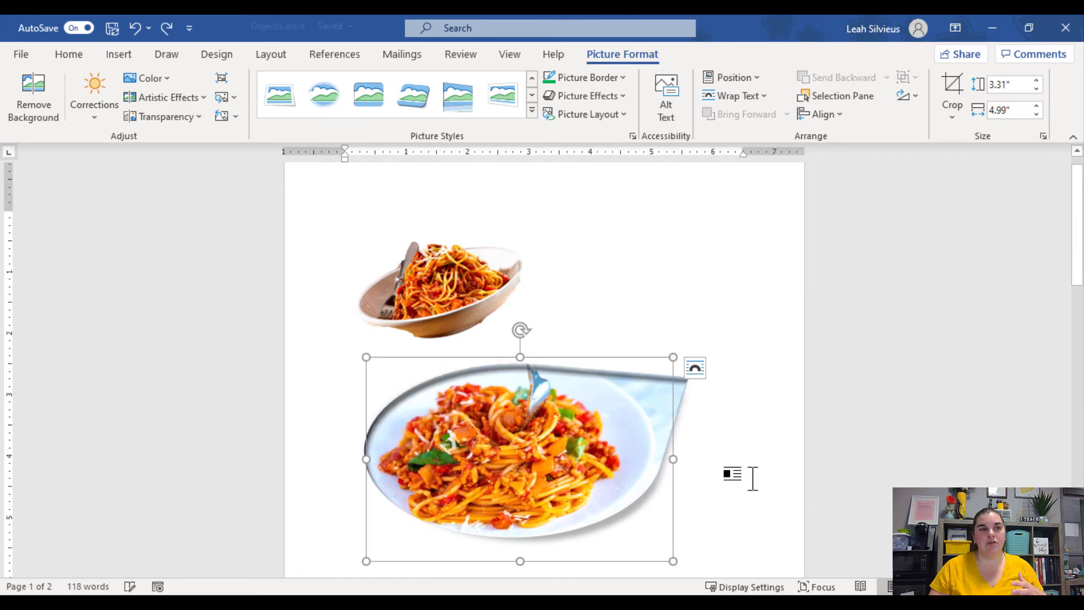
right_click(560, 453)
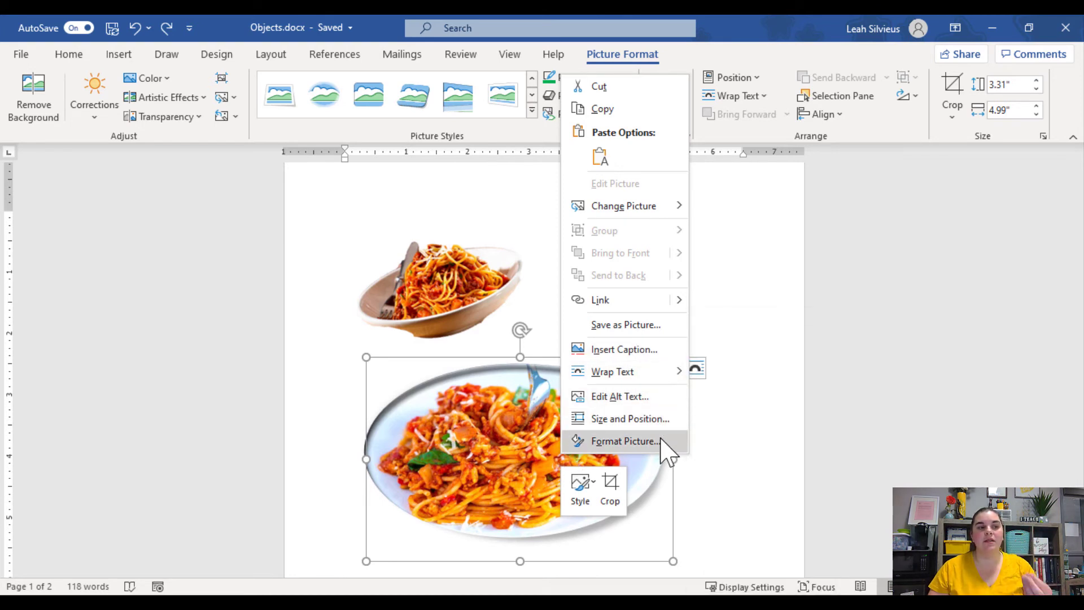
click(624, 441)
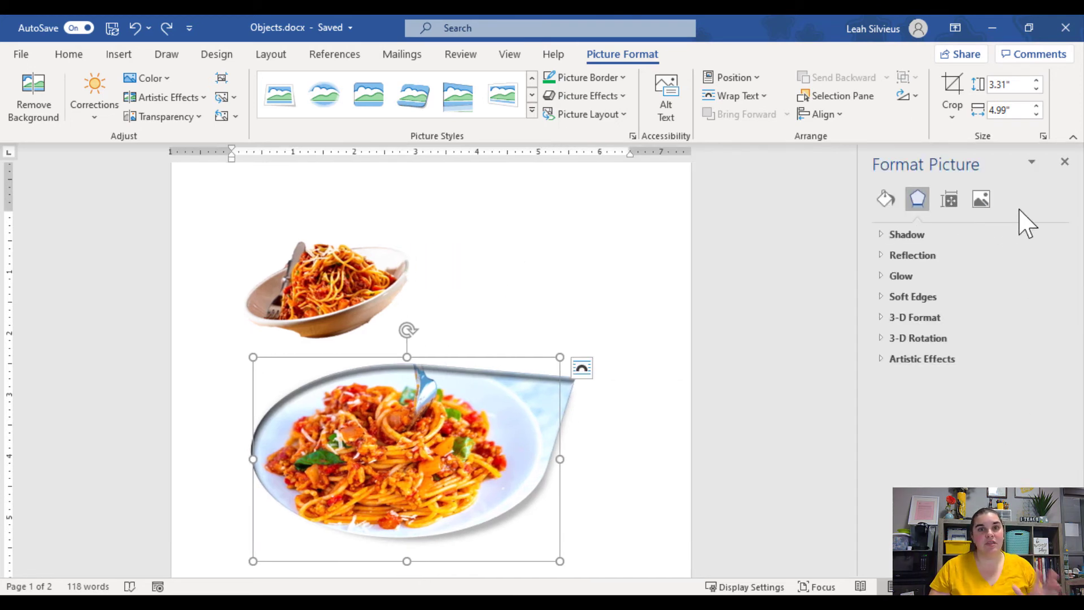
click(1065, 162)
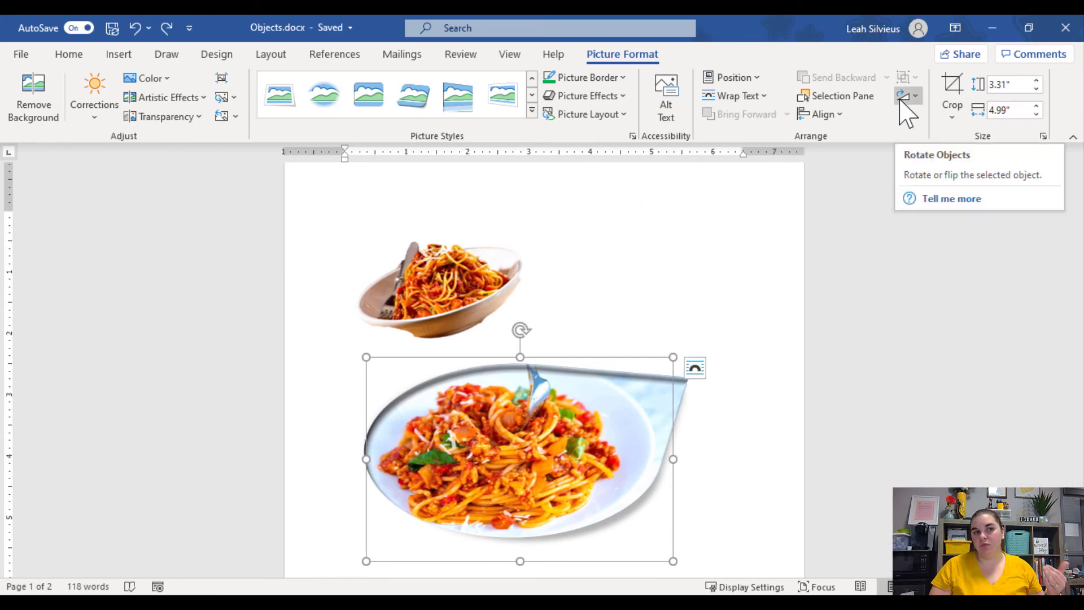
- Flip the teardrop spaghetti picture horizontally
key(ctrl)
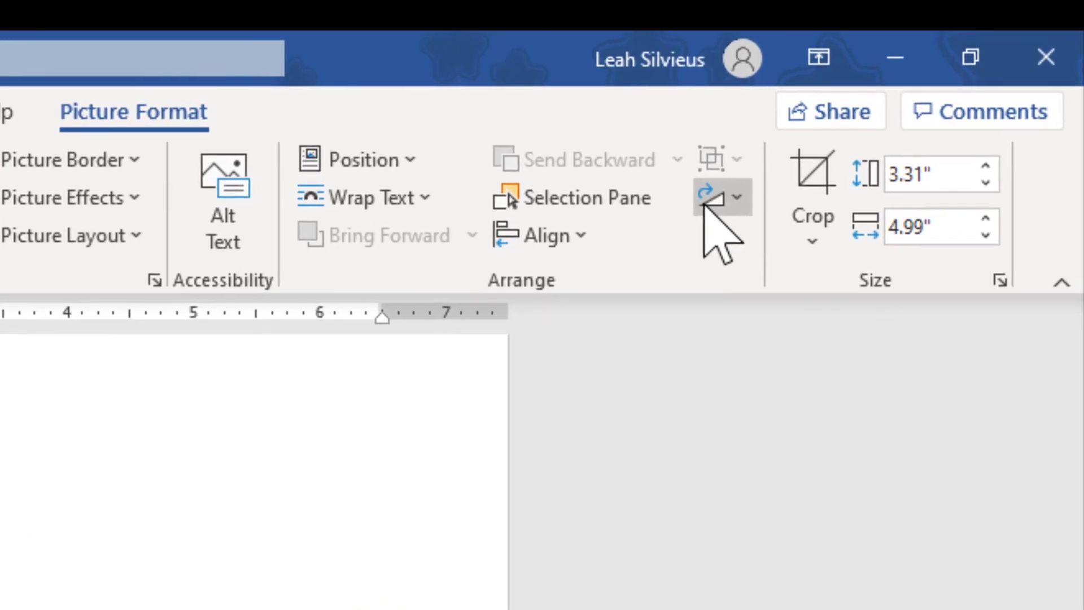
click(901, 98)
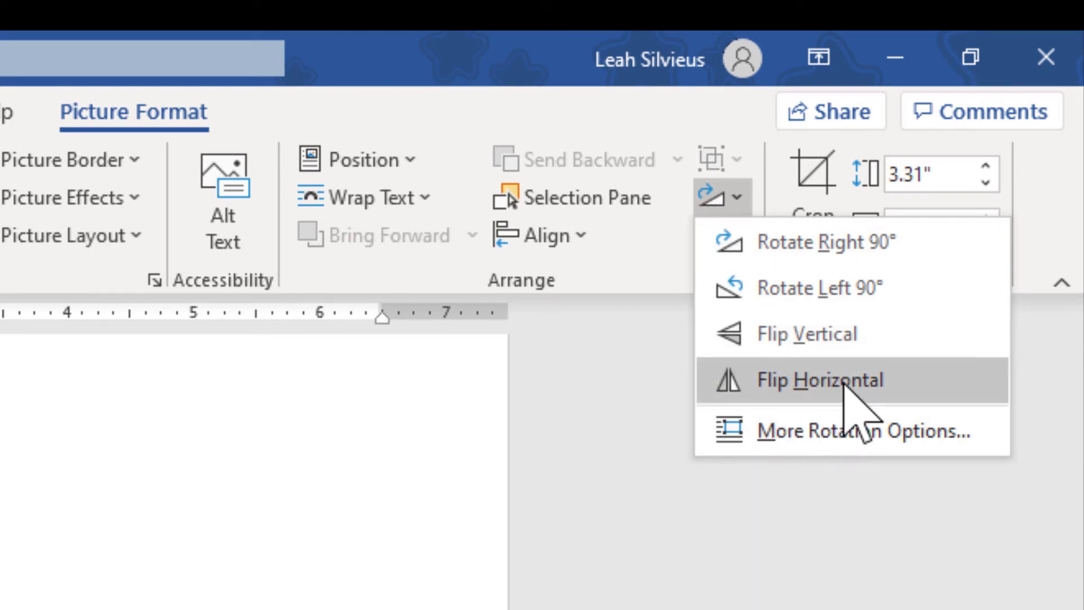
click(843, 381)
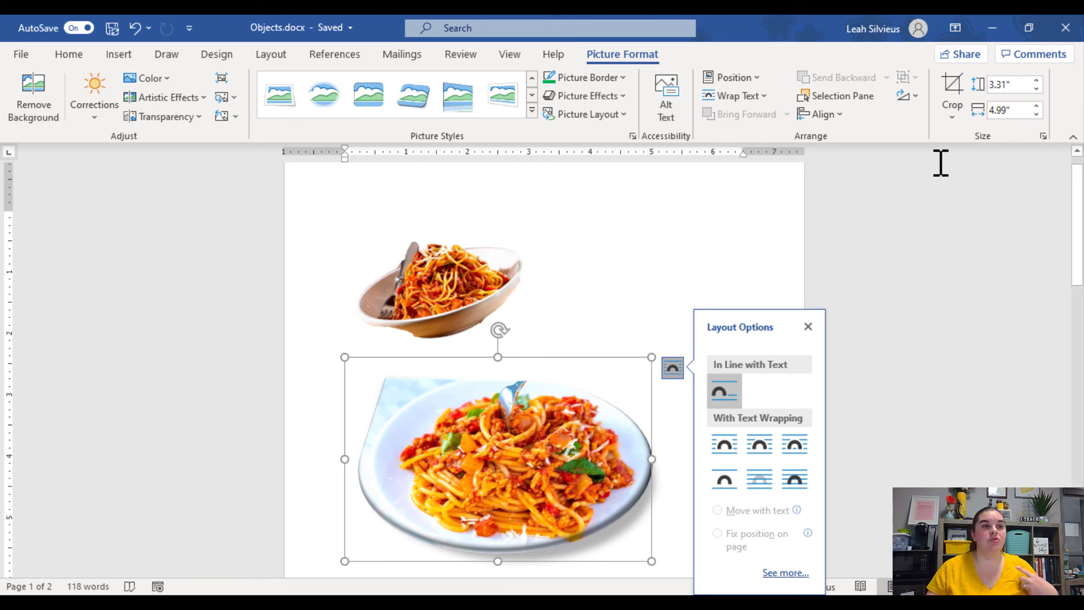
- Set the teardrop picture's rotation to 22 degrees in the detailed rotation options and apply it
click(913, 96)
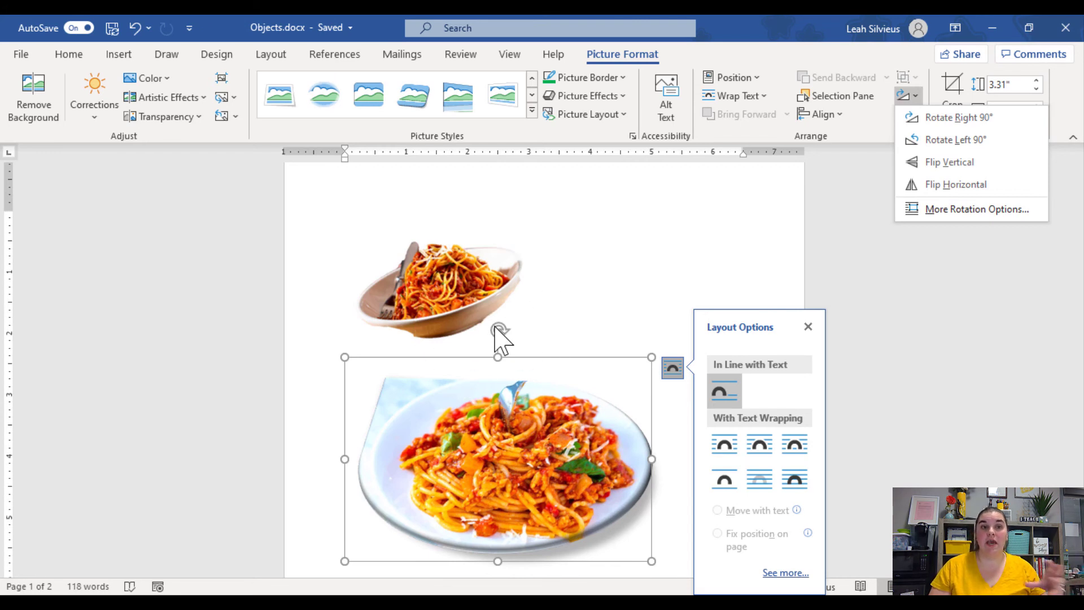
click(988, 215)
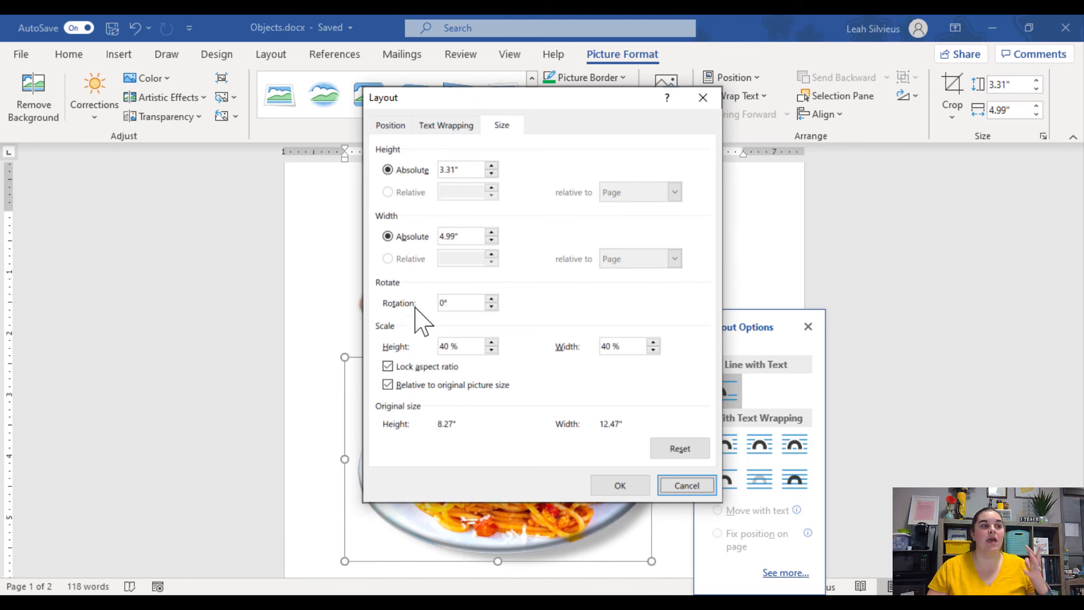
click(464, 303)
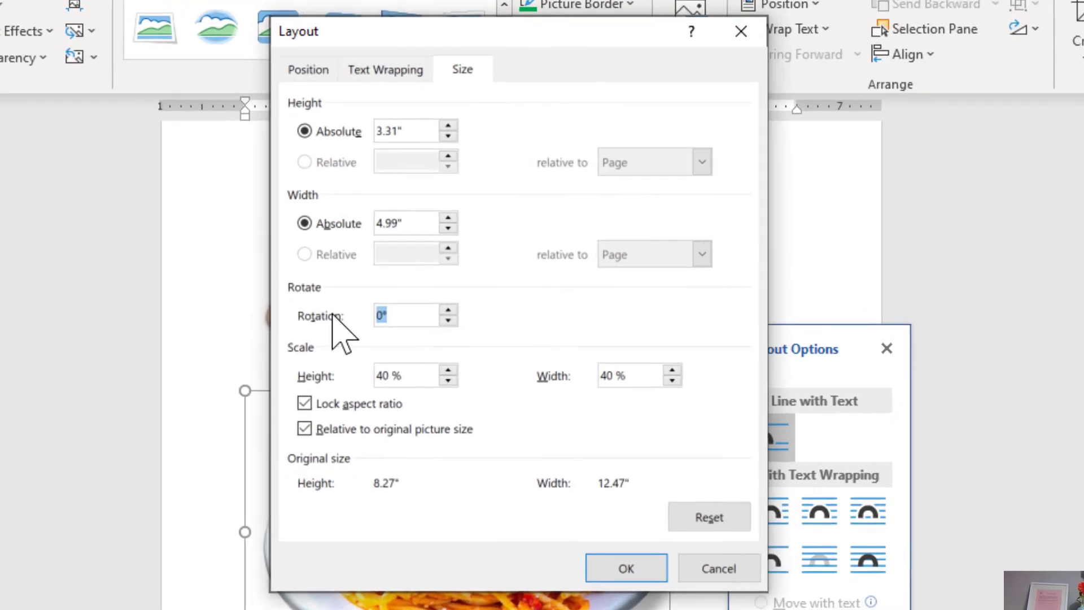
text(22)
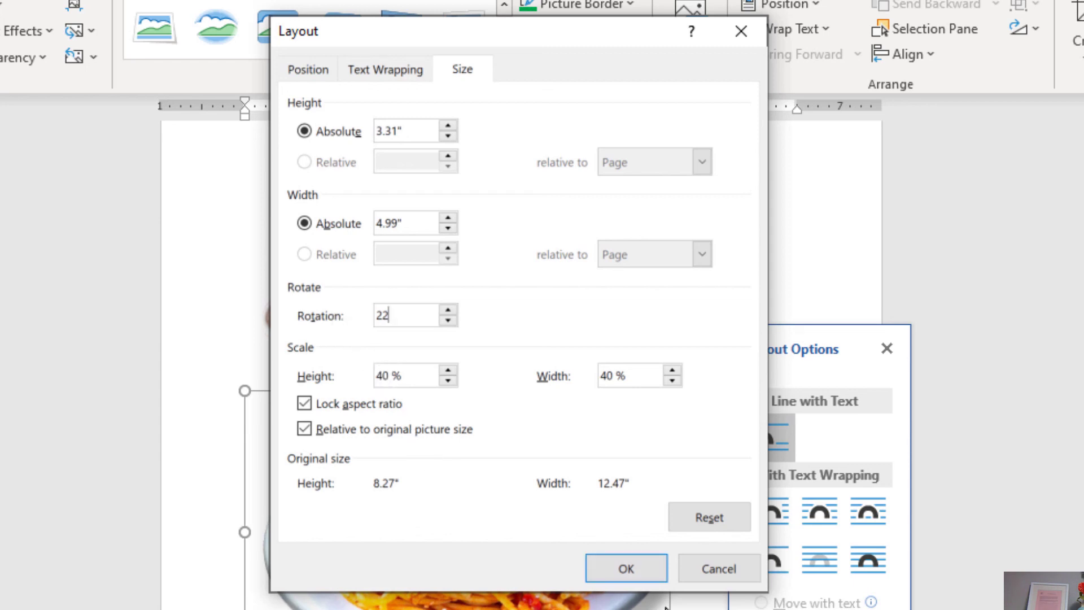
click(626, 570)
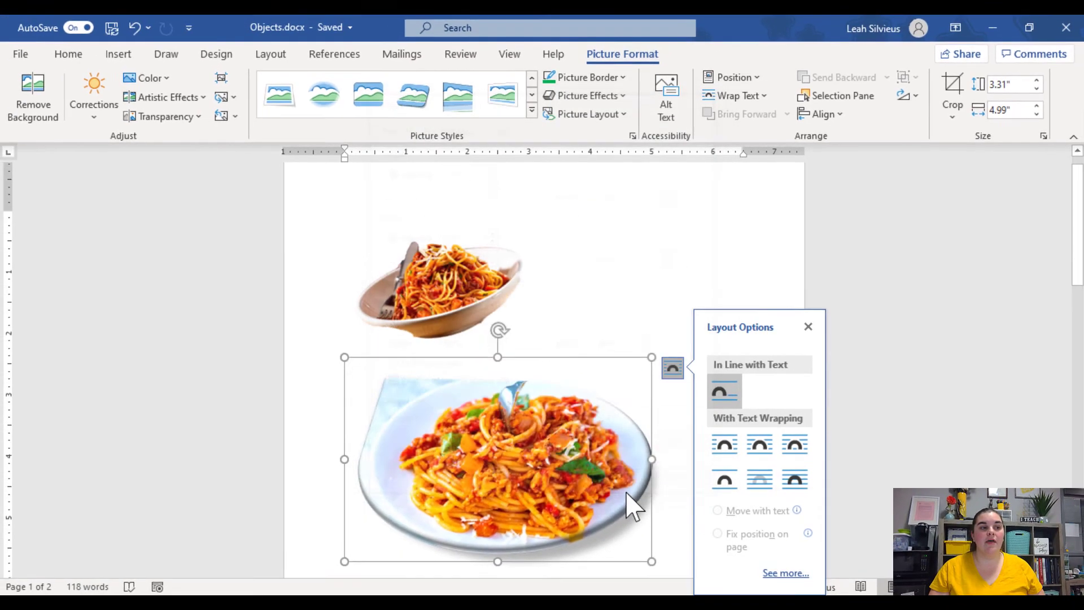